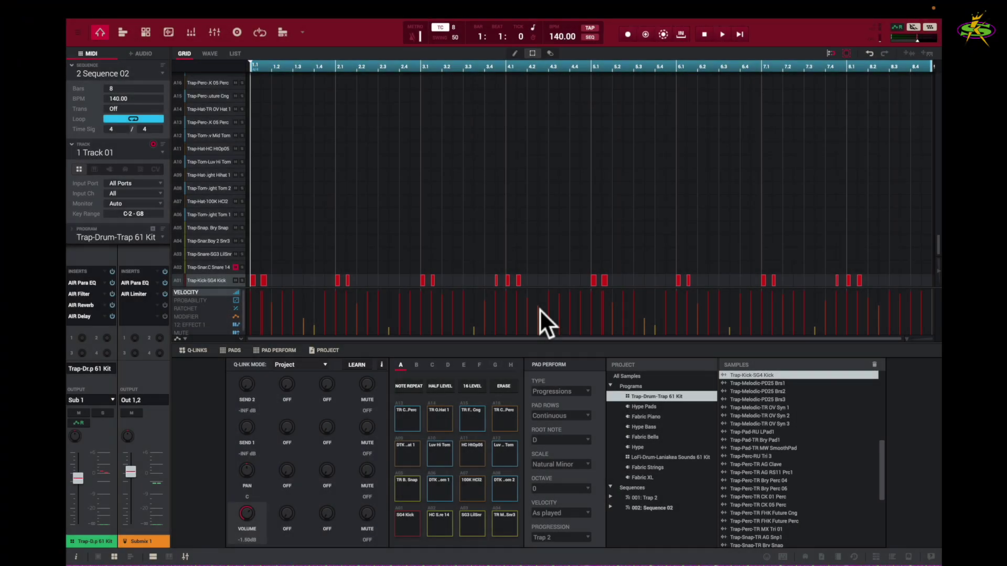
- Play back Sequence 02 to hear the drum pattern and audition the Trap-Kick-SG4 Kick pad
key("space")
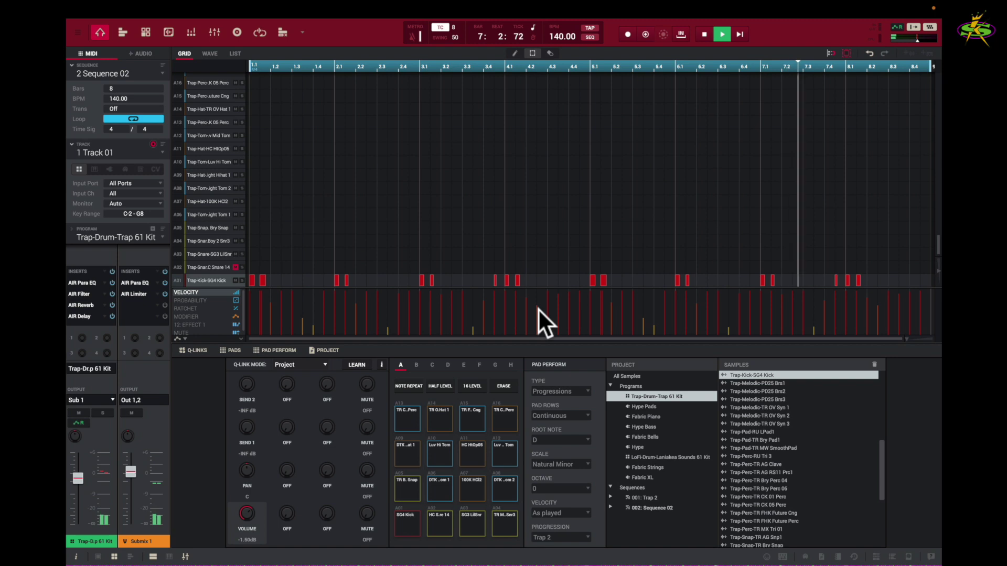
key("space")
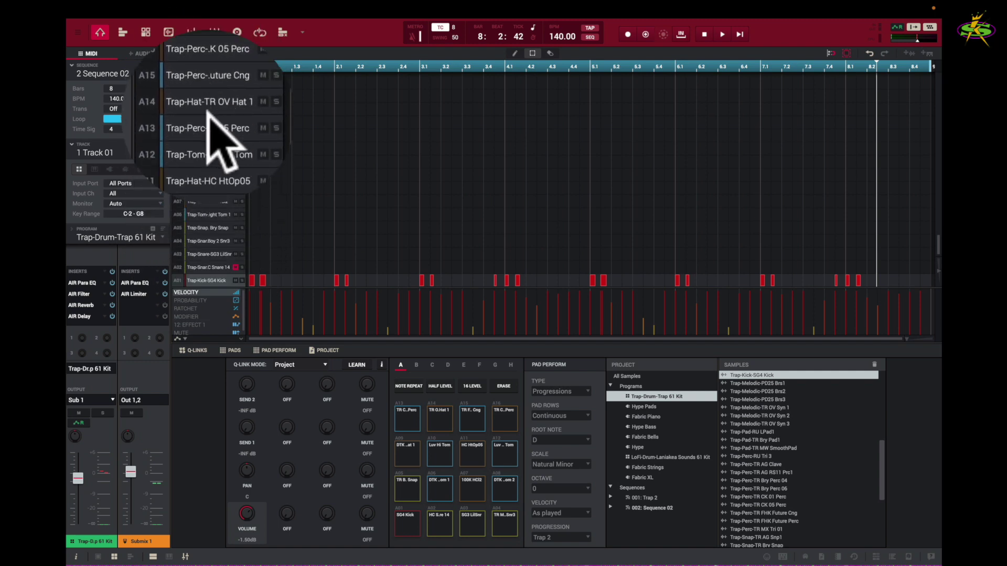
left_click(202, 278)
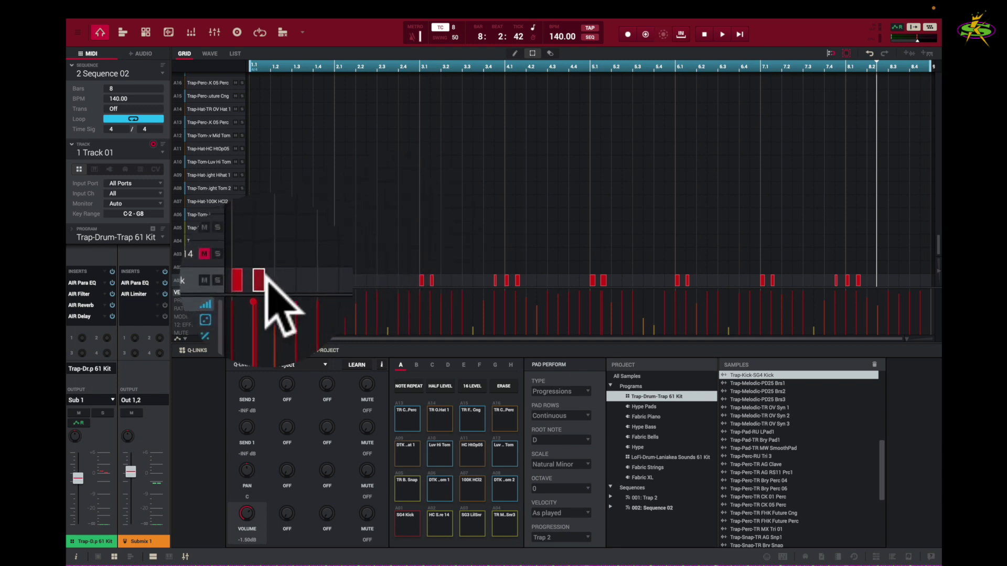
- Delete the first two kick notes in bar 1 and wipe the remaining notes from the A01 kick row with the Erase tool
key("BackSpace")
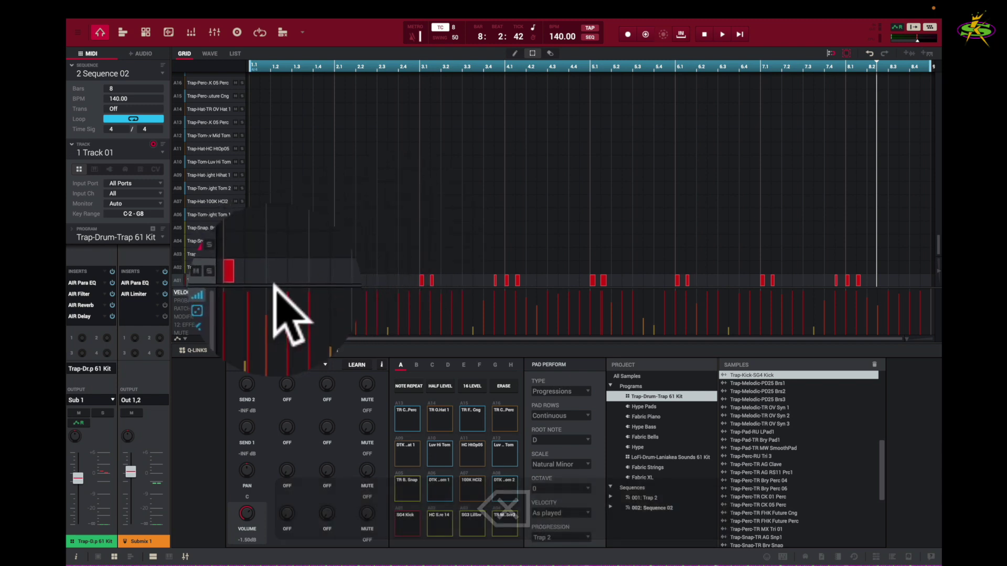
left_click(253, 279)
key("BackSpace")
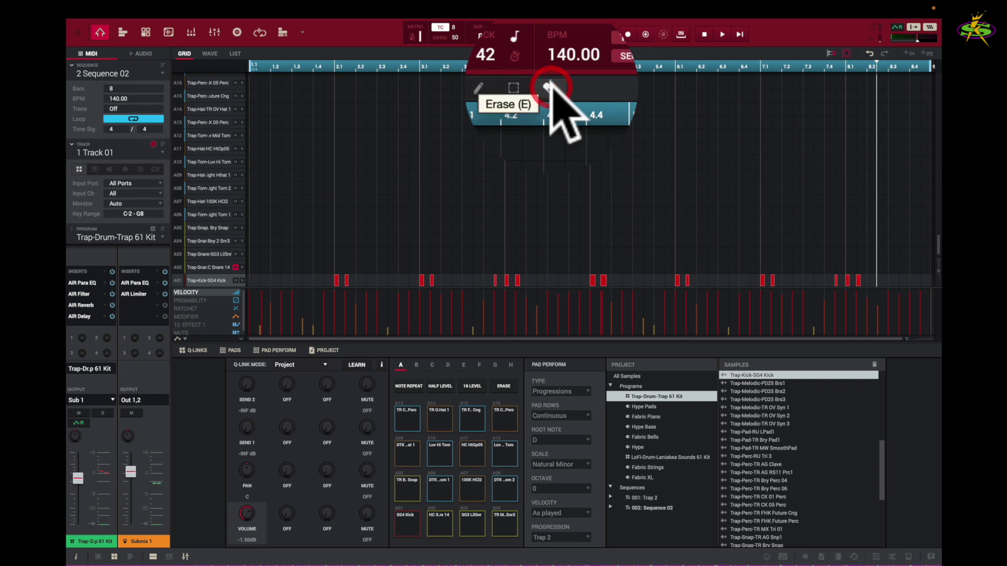
left_click(551, 53)
mouse_move(325, 282)
left_mouse_down()
mouse_move(859, 285)
mouse_move(832, 284)
left_mouse_up()
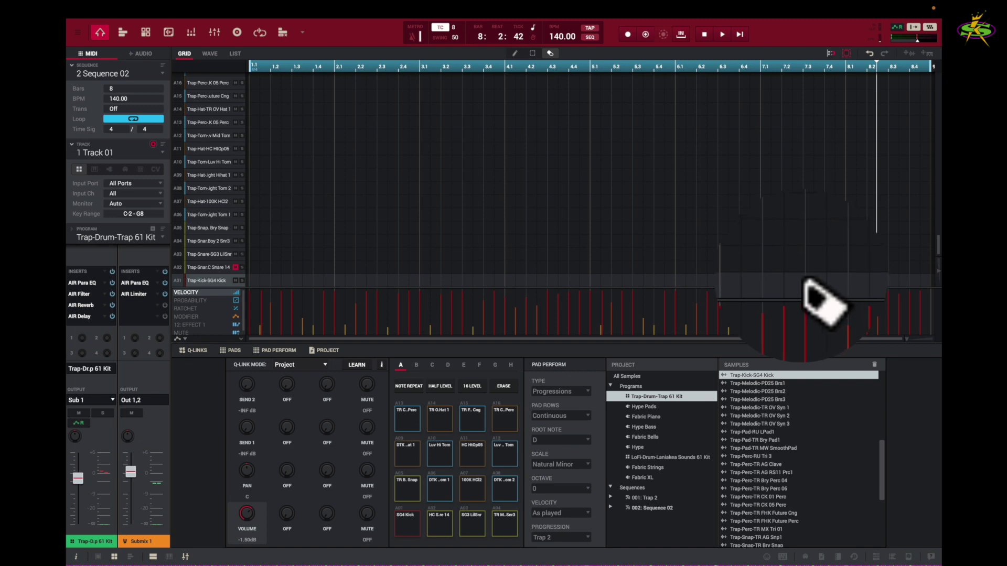
- Undo the kick note deletions, redo them all, and undo them again to restore the kick pattern
key("super+z")
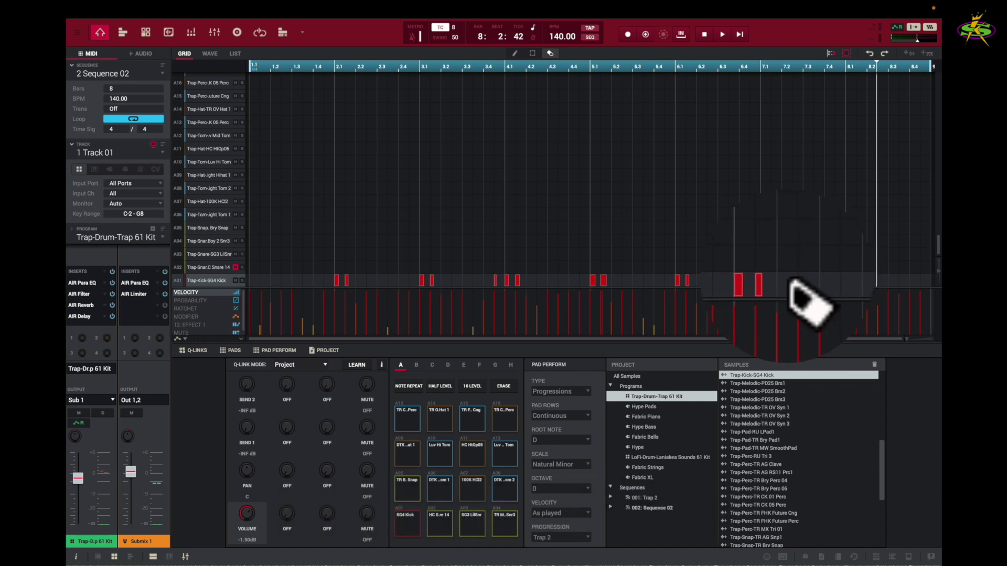
key("super+z")
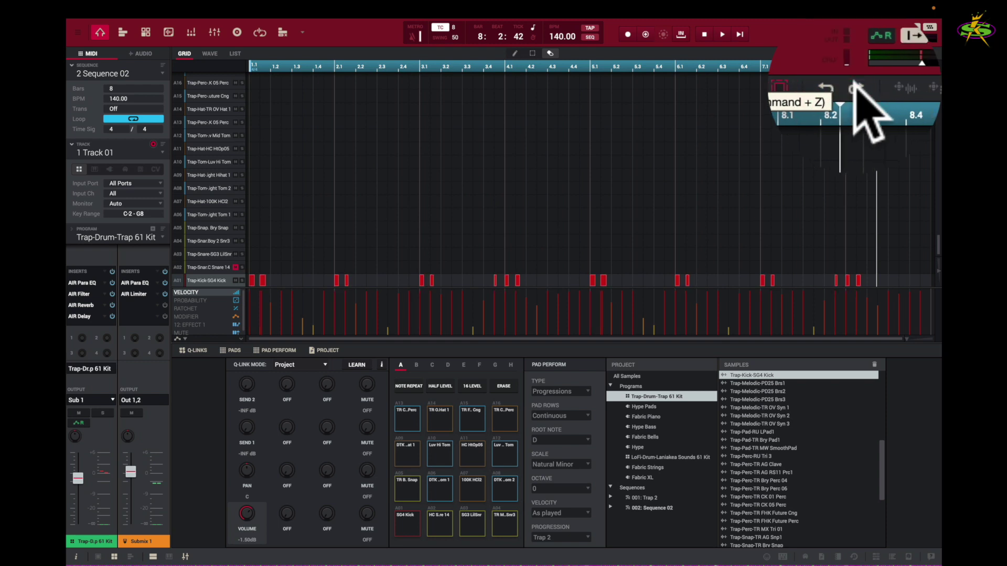
left_click(855, 85)
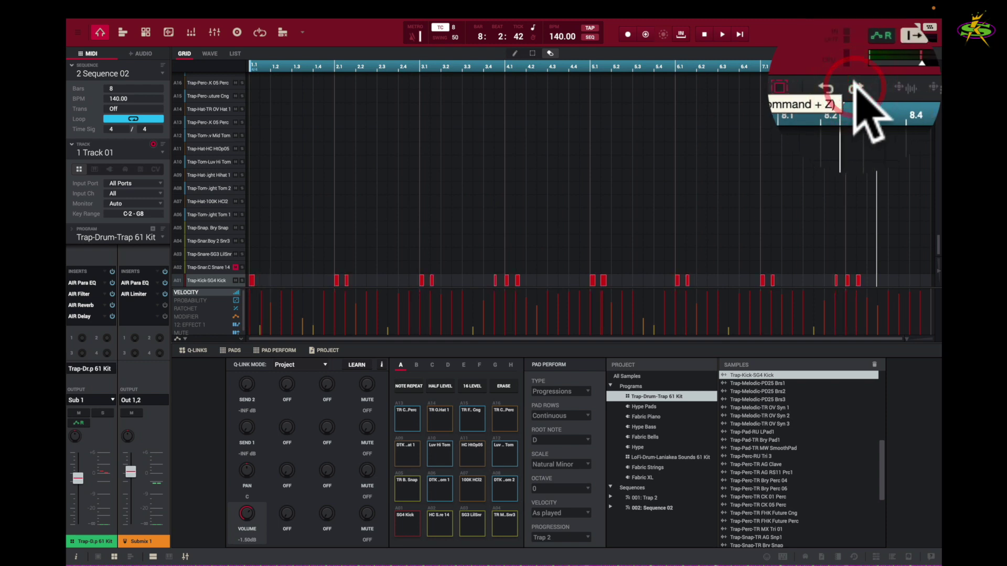
left_click(855, 85)
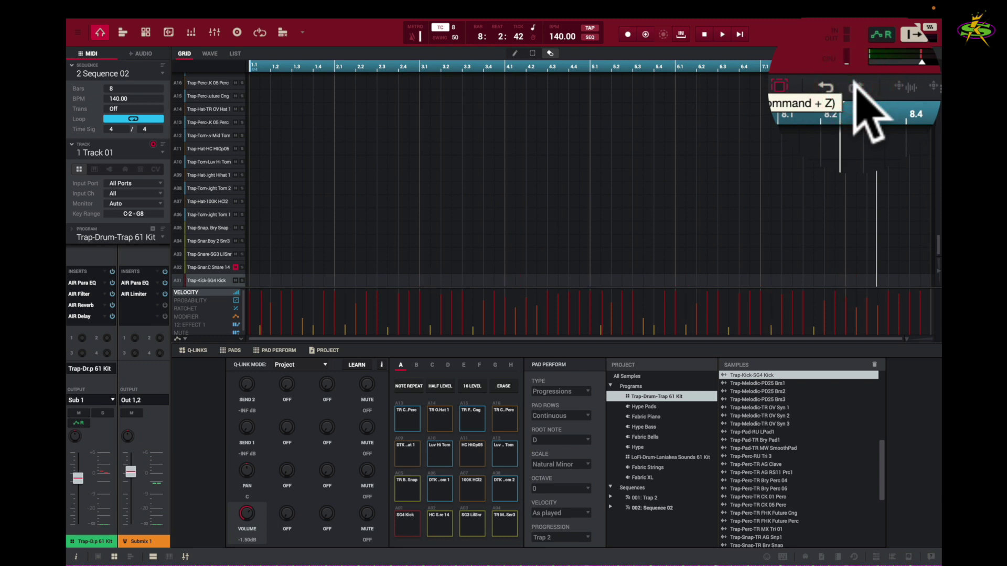
left_click(855, 85)
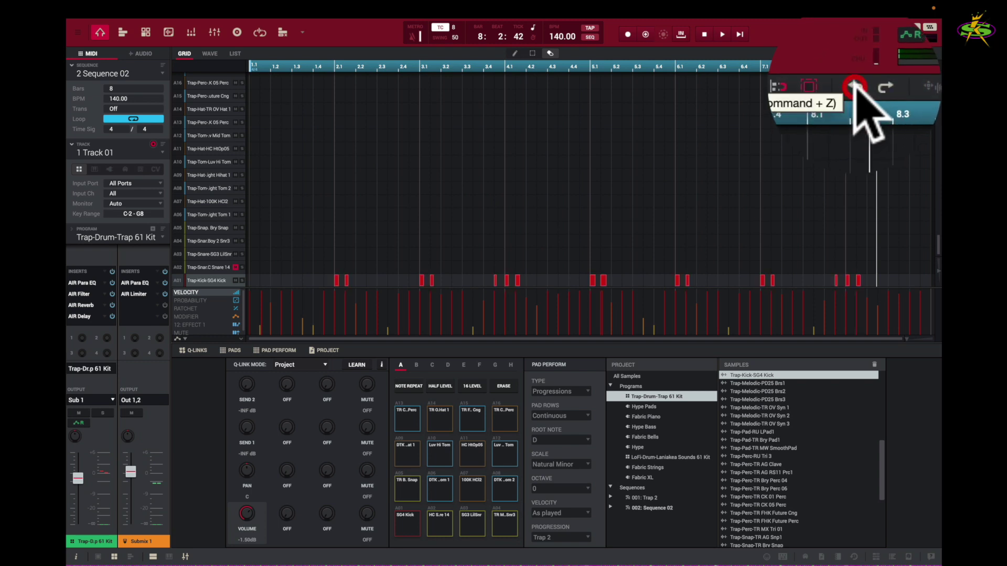
left_click(855, 85)
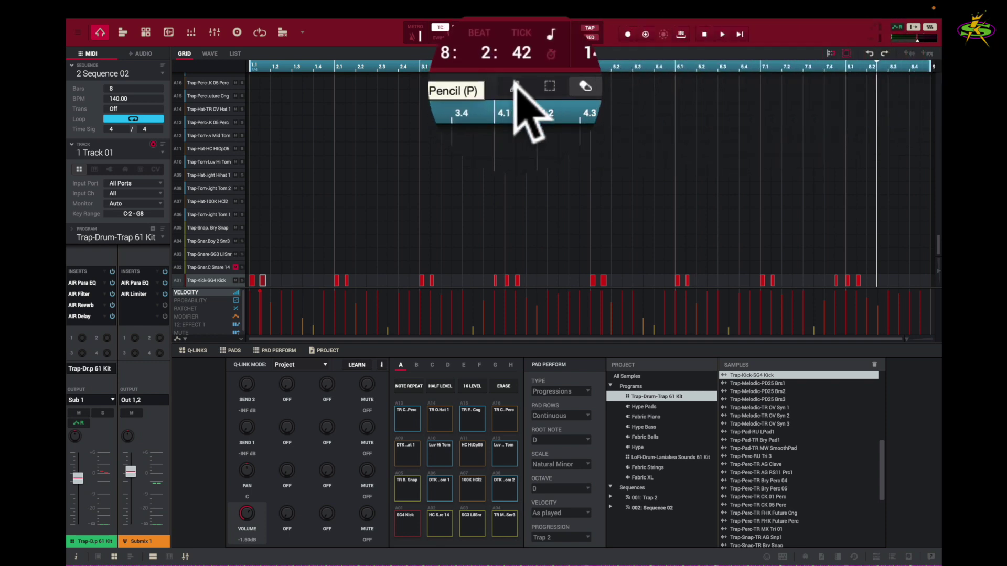
- With the Pencil tool, try the second kick note at 1:2:0 during playback and move it back to its original place
left_click(514, 86)
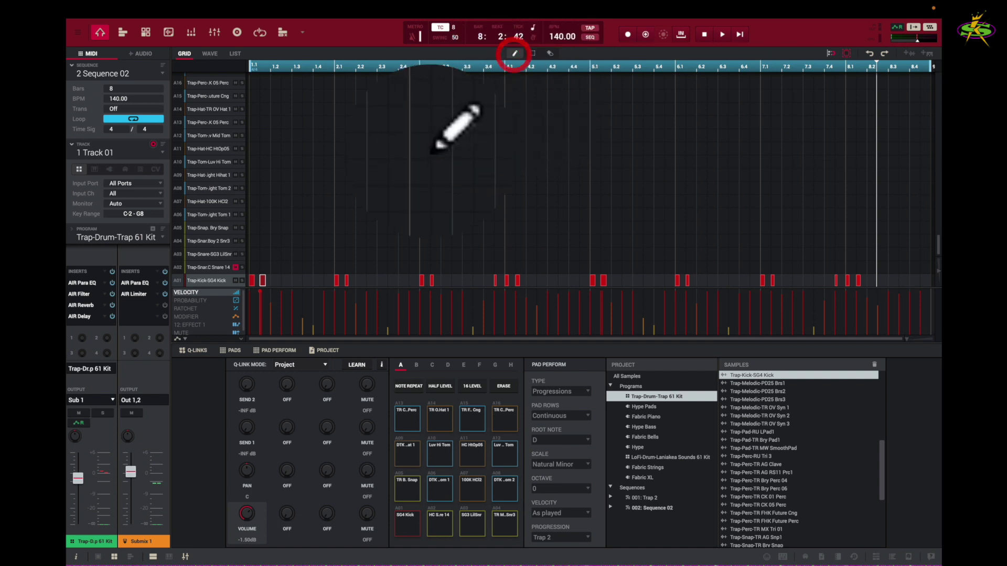
mouse_move(265, 288)
left_click_drag(266, 290, 279, 292)
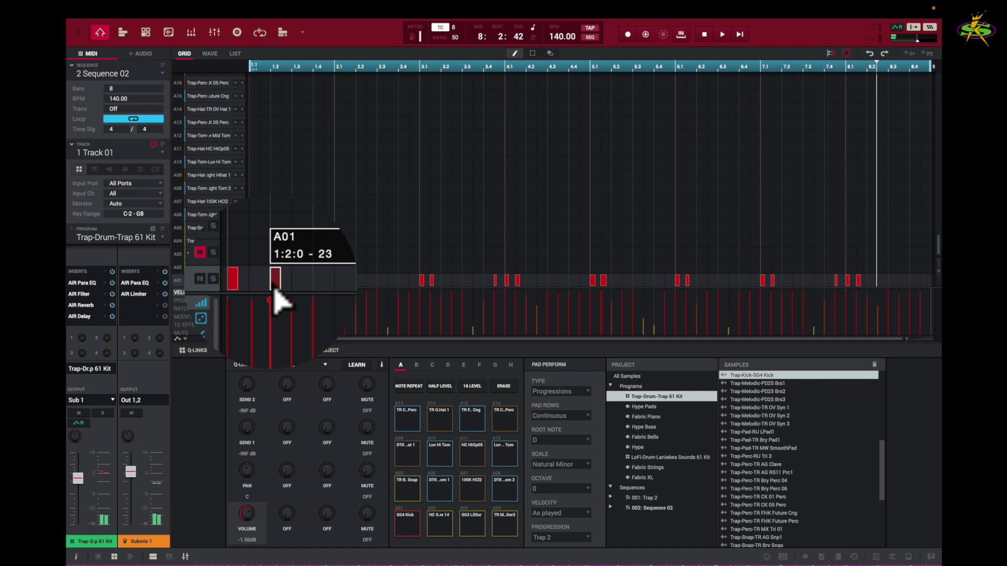
key("space")
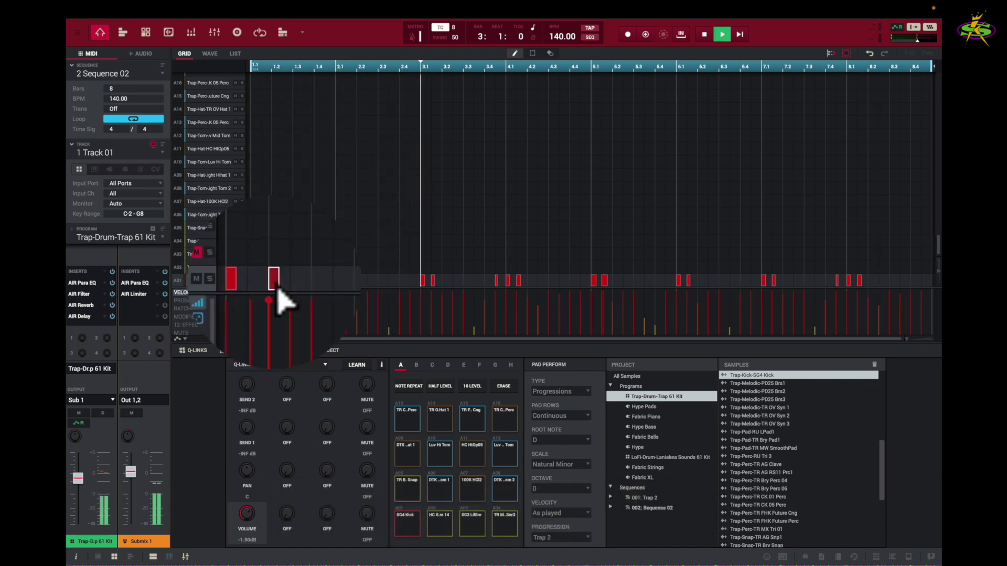
mouse_move(278, 290)
left_mouse_down()
mouse_move(275, 282)
mouse_move(264, 292)
left_mouse_up()
- Draw an additional kick note at beat 1.2 and set Timing Correct to 16
left_click(278, 283)
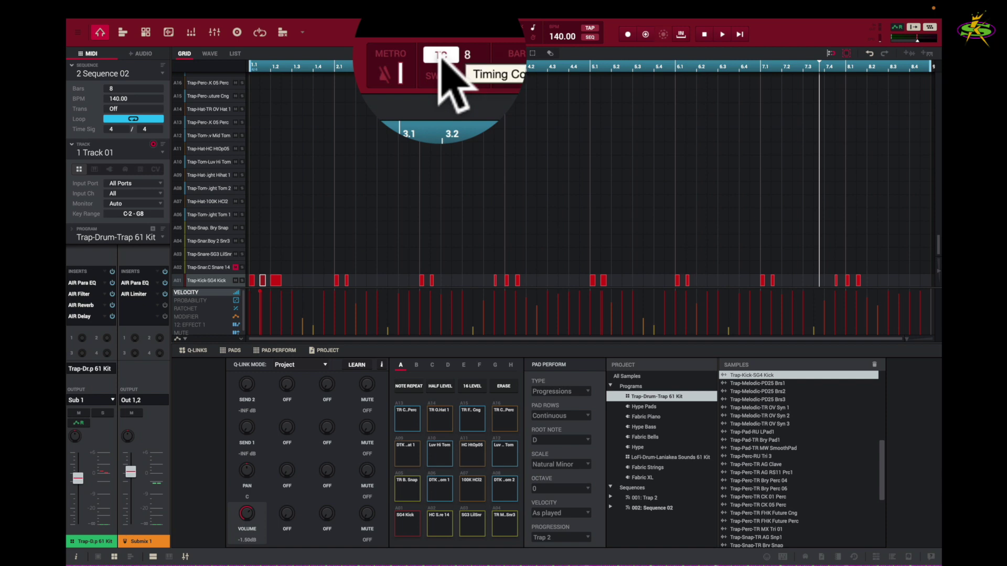
left_click(439, 57)
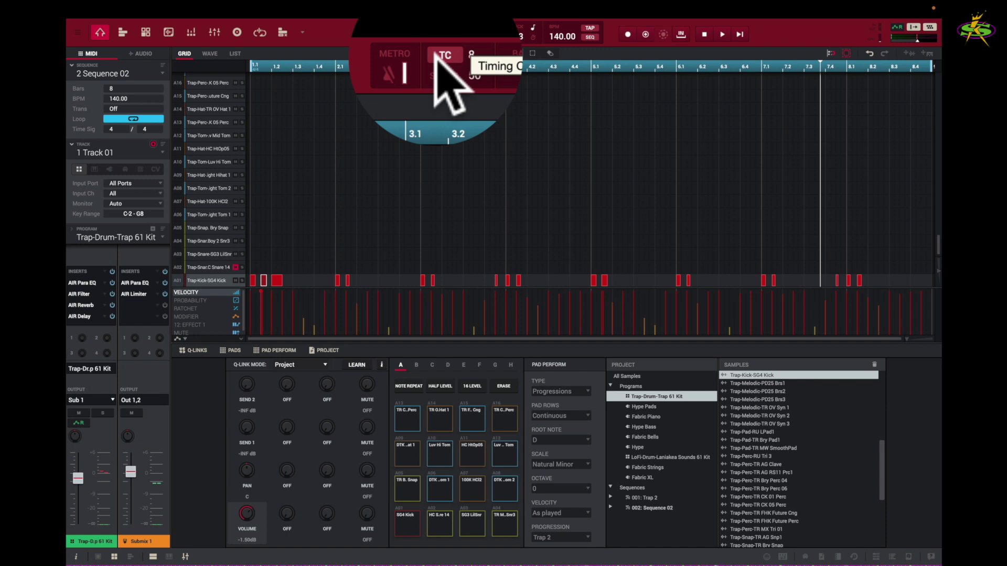
left_click(436, 60)
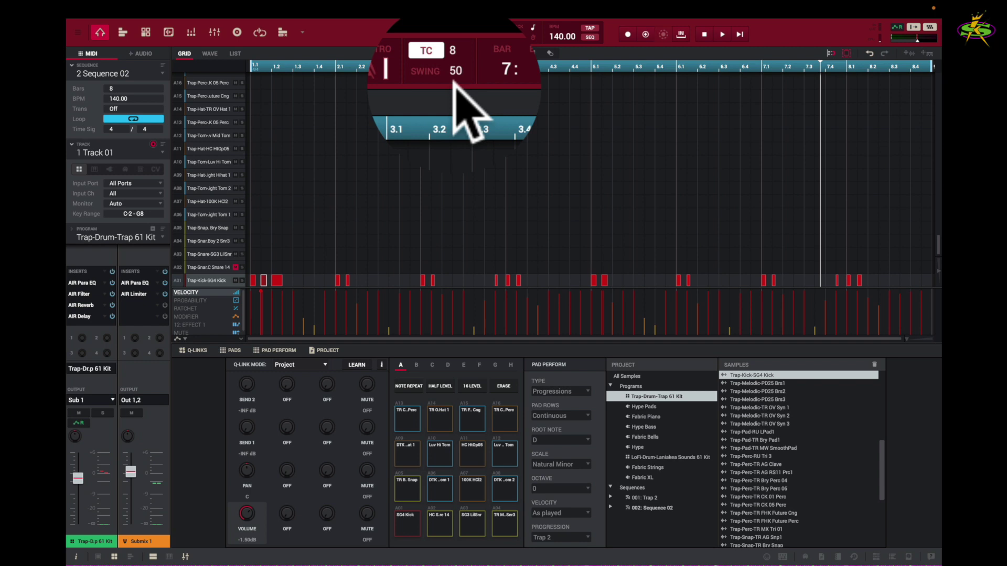
left_click(452, 50)
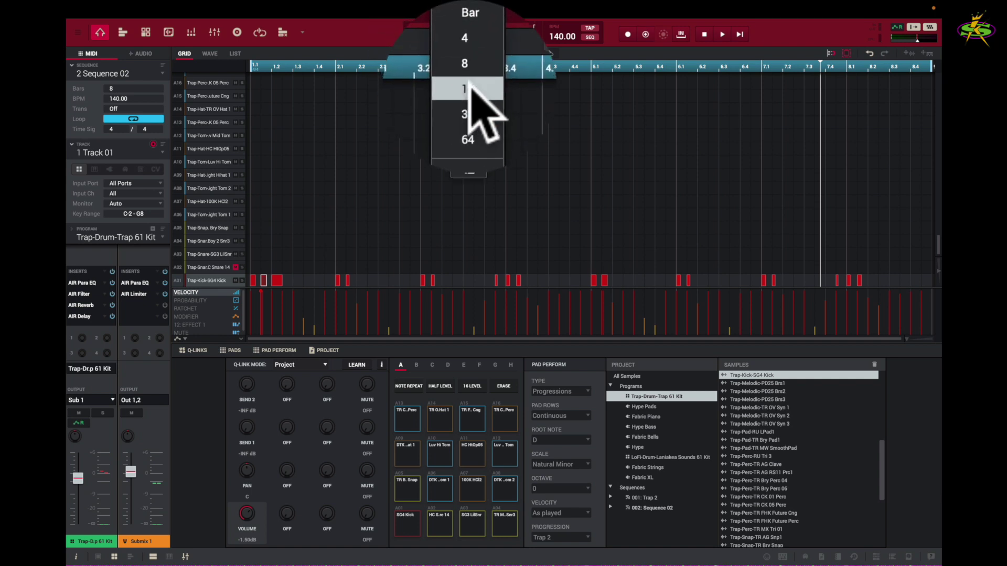
left_click(470, 88)
- Redraw the added kick as a shorter note just after beat 1.2, raise its velocity, and play it back
left_click(276, 280)
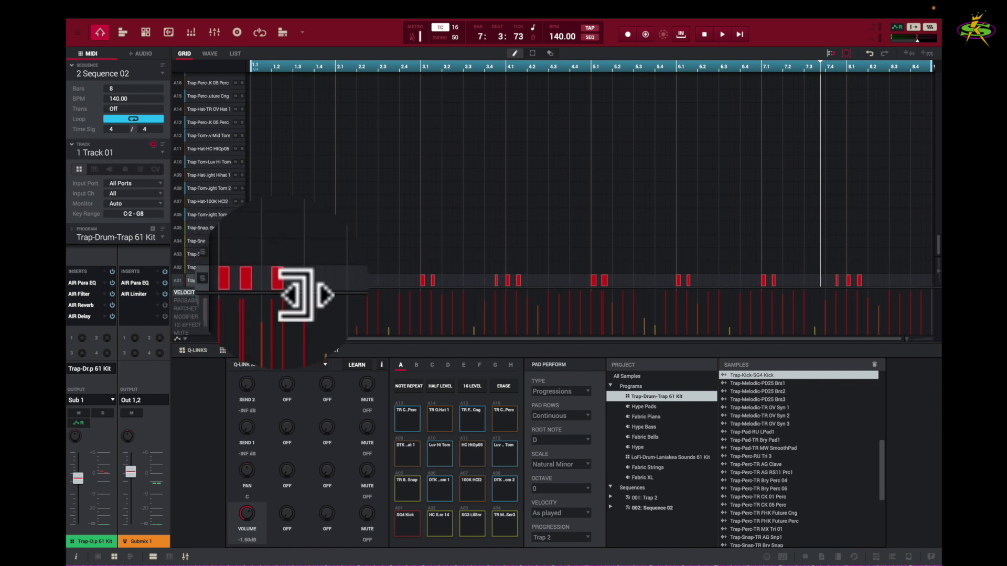
left_click(282, 286)
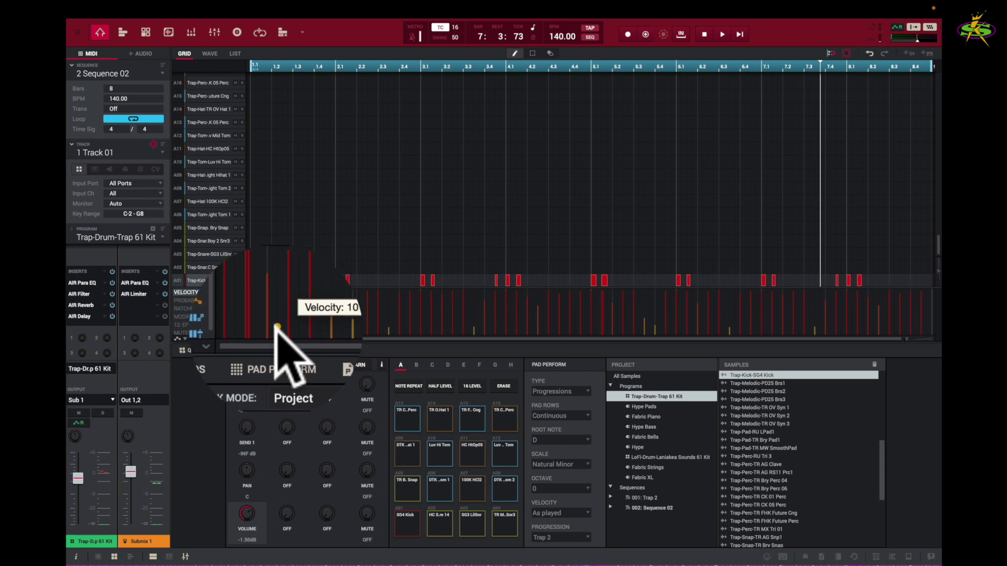
left_click_drag(276, 330, 289, 282)
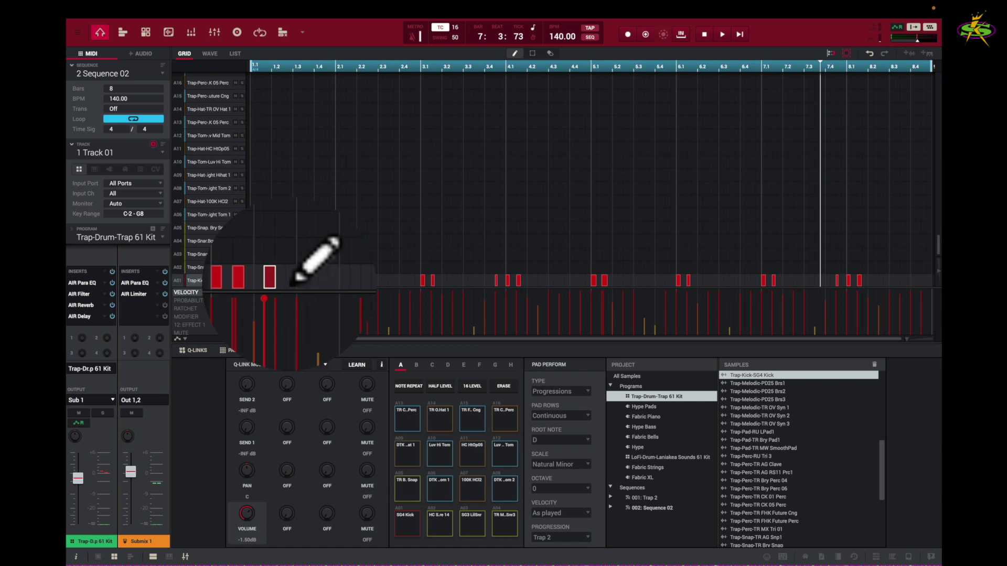
key("space")
key("space")
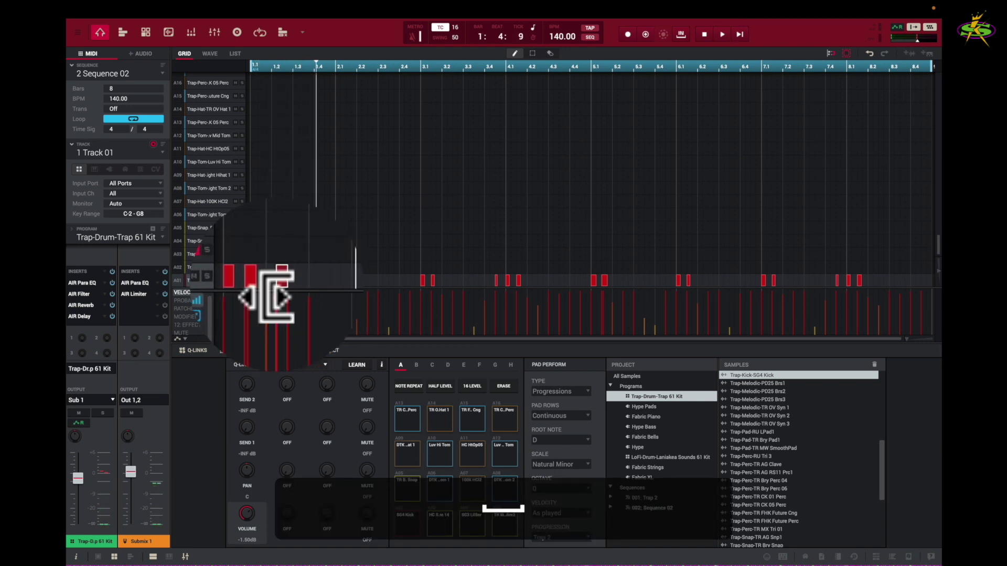
- Move the added kick note one sixteenth later, midway between beats 1.2 and 1.3, and play the sequence
left_click_drag(283, 291, 289, 283)
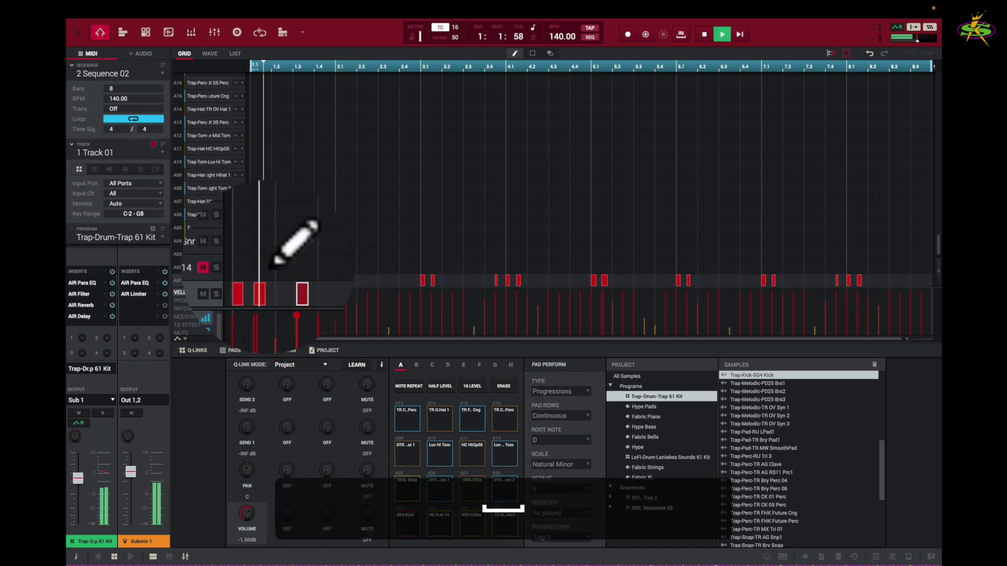
key("space")
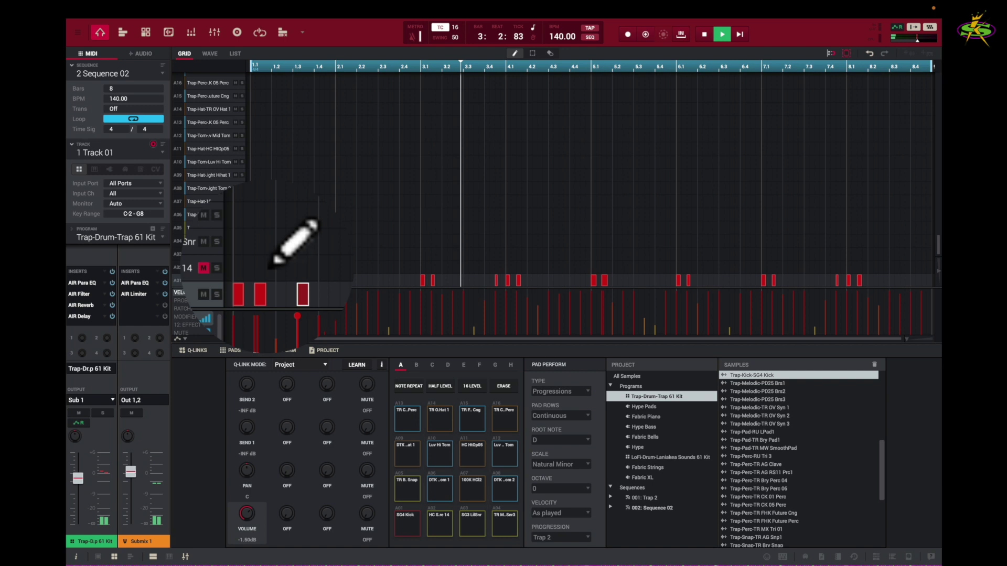
key("space")
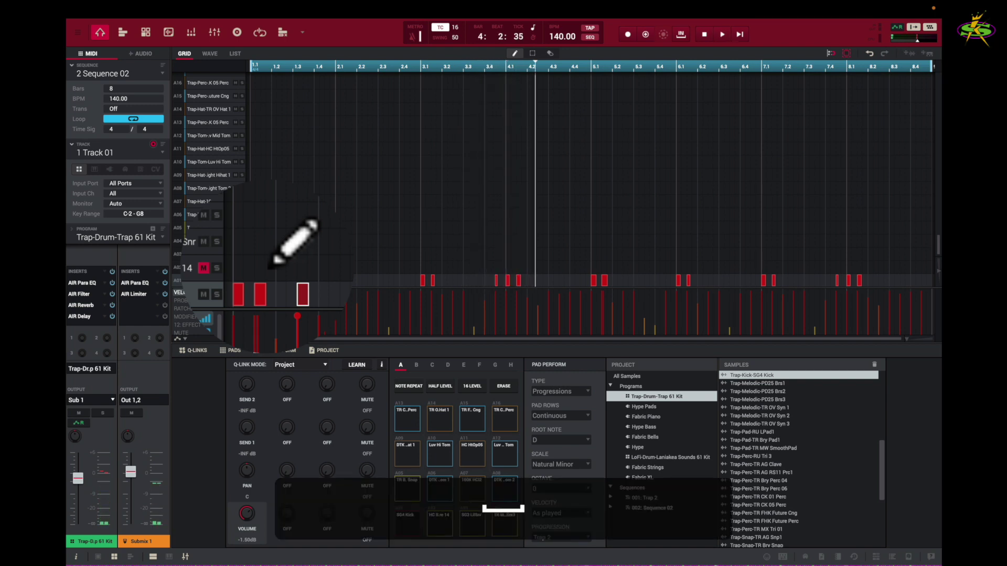
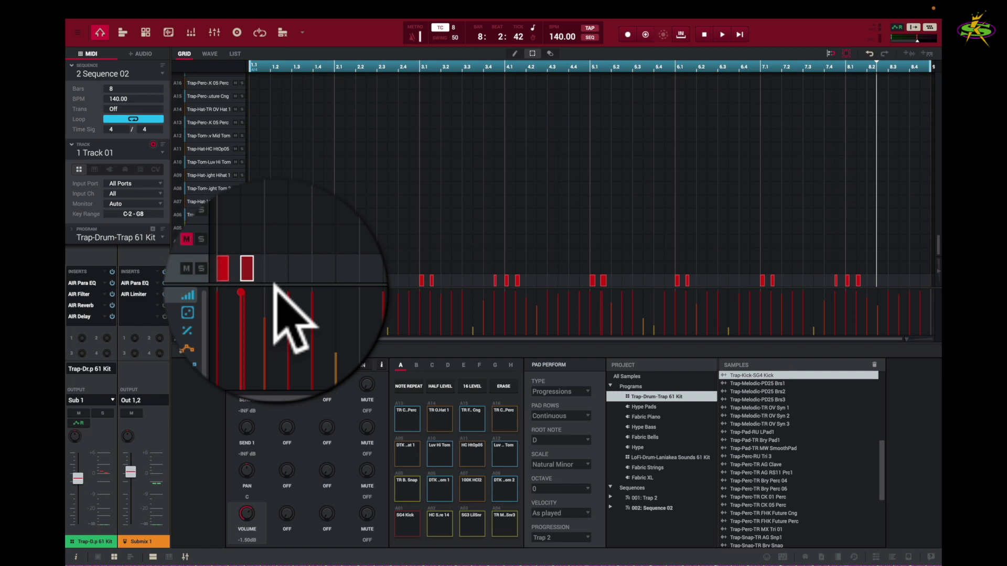
- Delete both kick notes in bar 1 and erase all other A01 kick notes across the remaining bars with the Erase tool
key("BackSpace")
left_click(252, 282)
key("BackSpace")
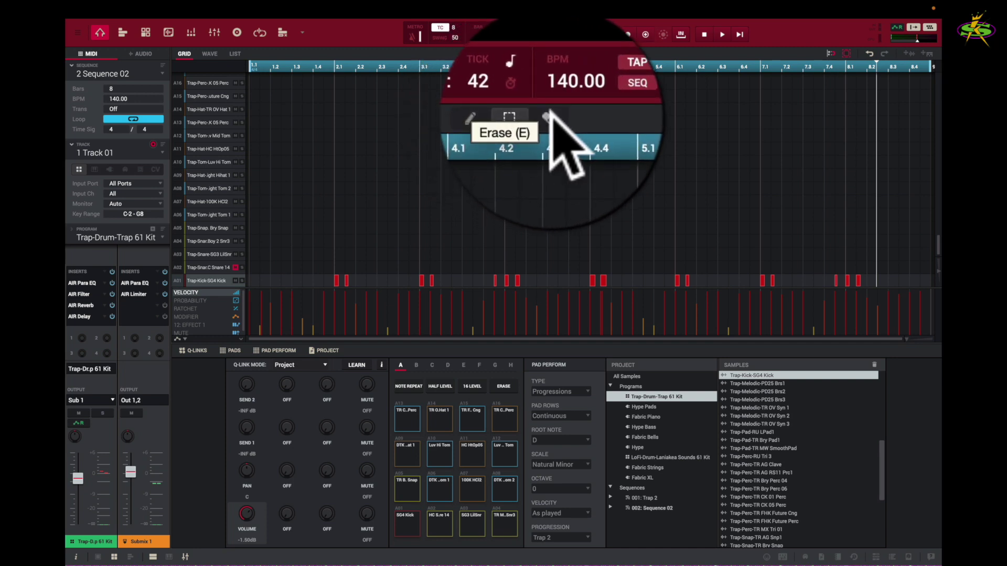
left_click(550, 53)
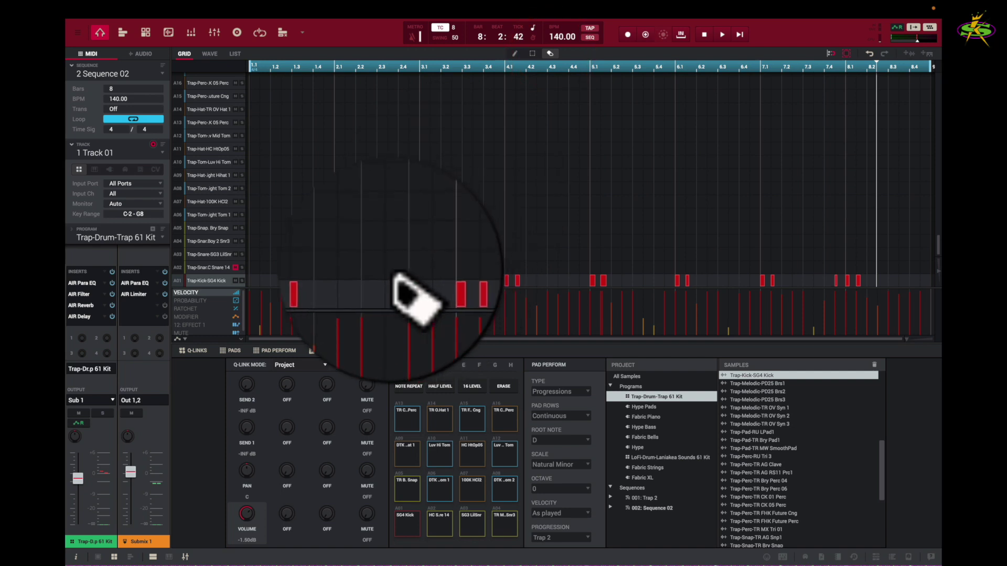
mouse_move(329, 281)
left_mouse_down()
mouse_move(834, 280)
mouse_move(813, 282)
left_mouse_up()
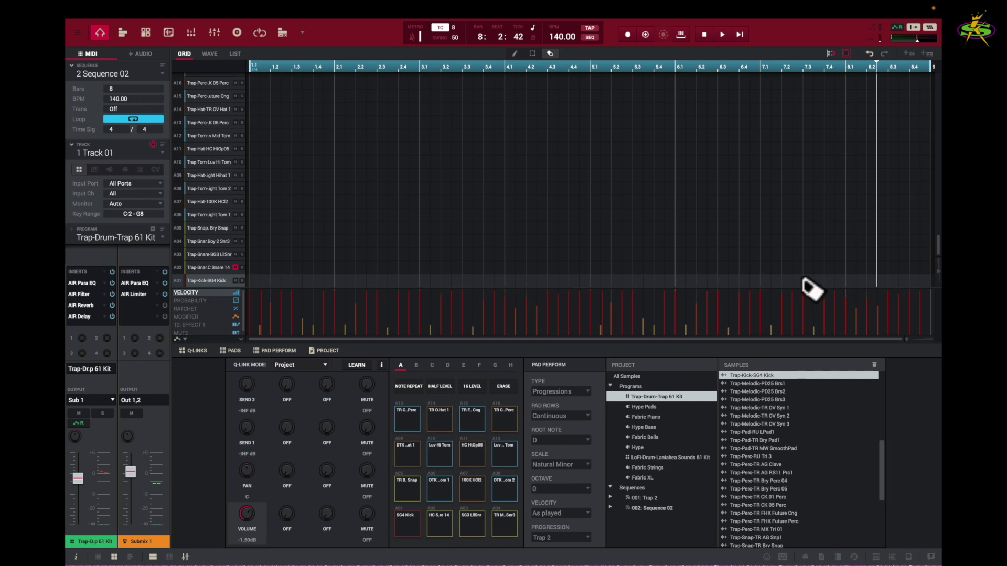
- Step back and forth through the edit history with undo and redo, ending with the kick note deletions undone
key("super+z")
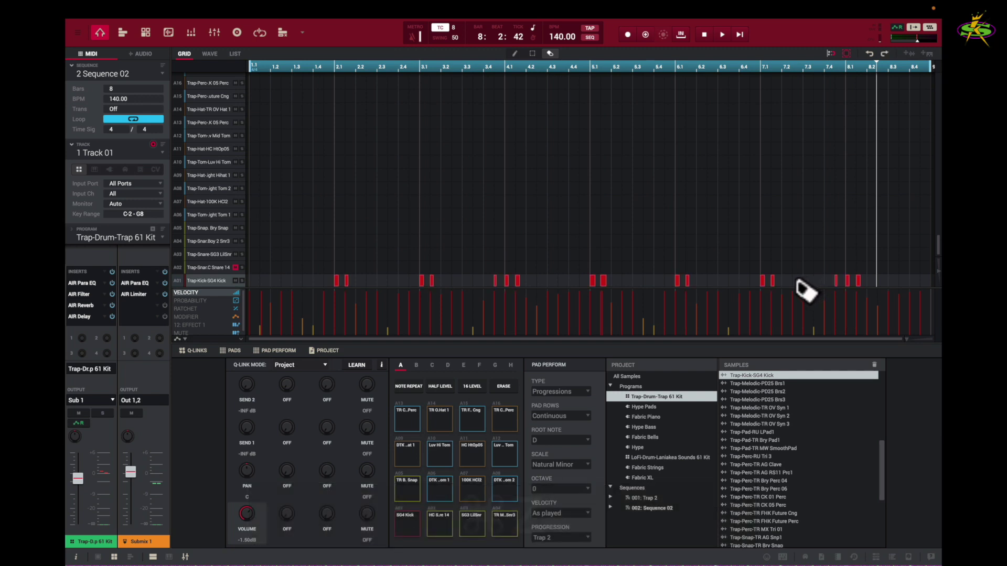
key("super+z")
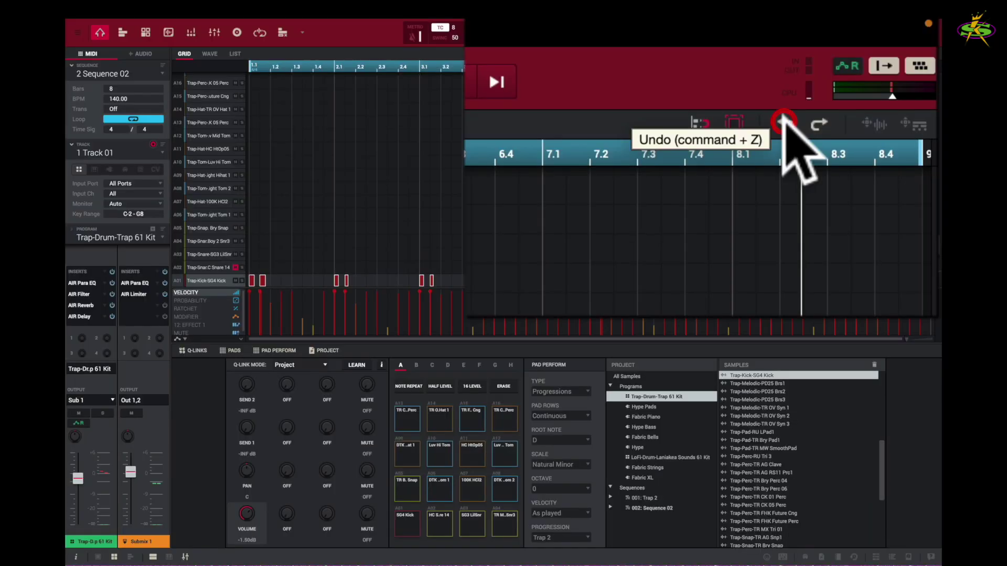
left_click(775, 121)
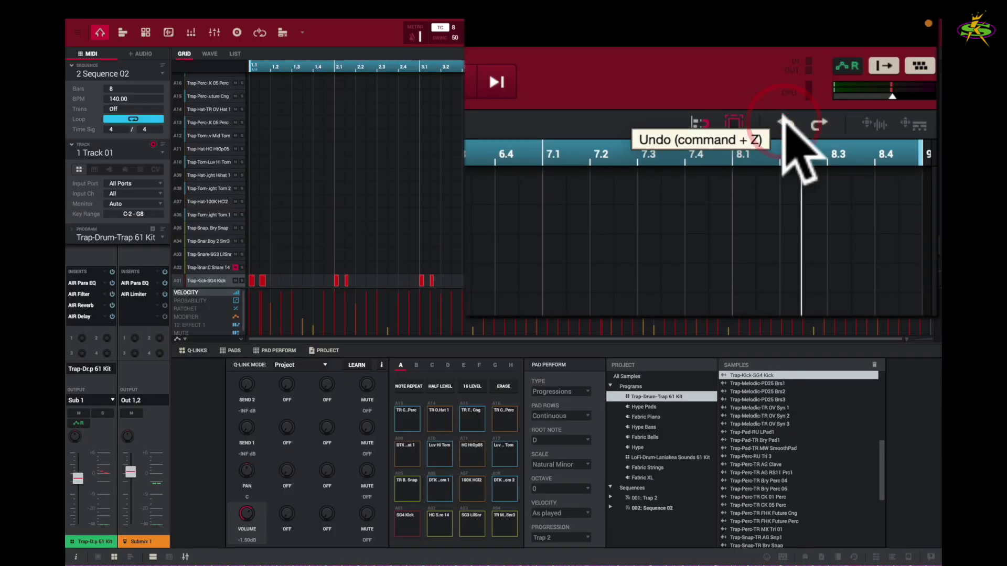
left_click(808, 122)
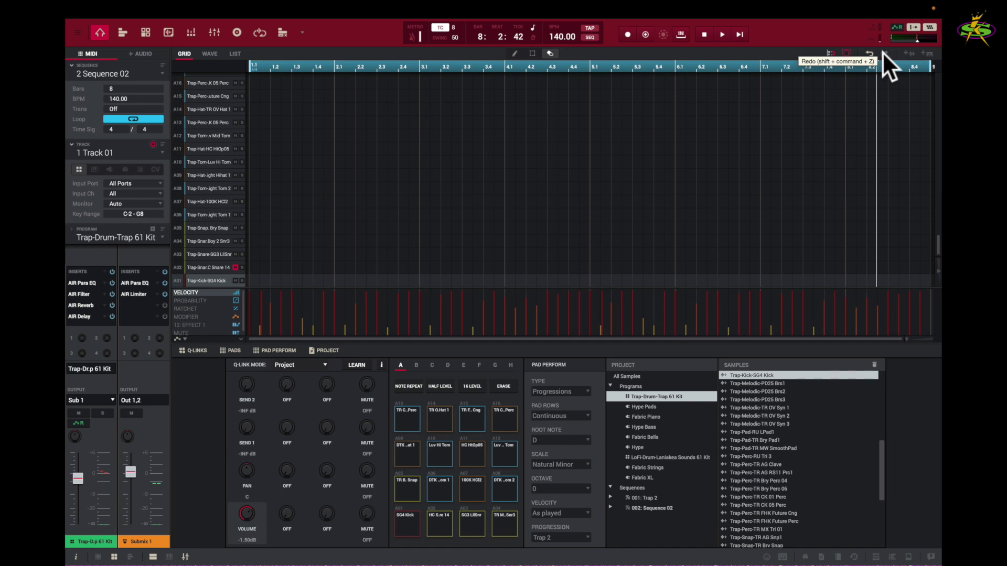
left_click(869, 52)
left_click(868, 53)
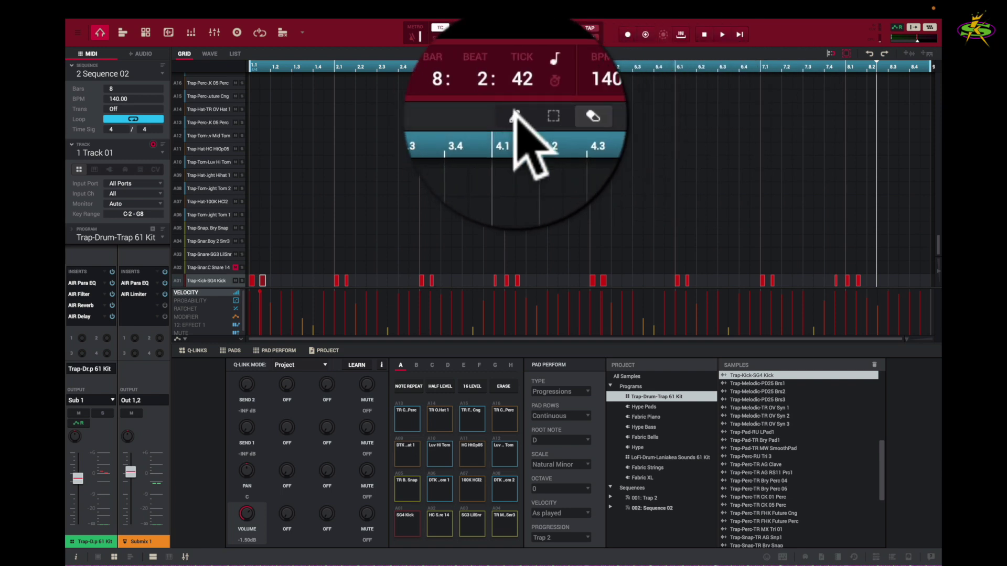
- With the Draw tool, shift bar 1's second kick to beat 1.2, start playback, and return the note to 1:1:48
left_click(531, 114)
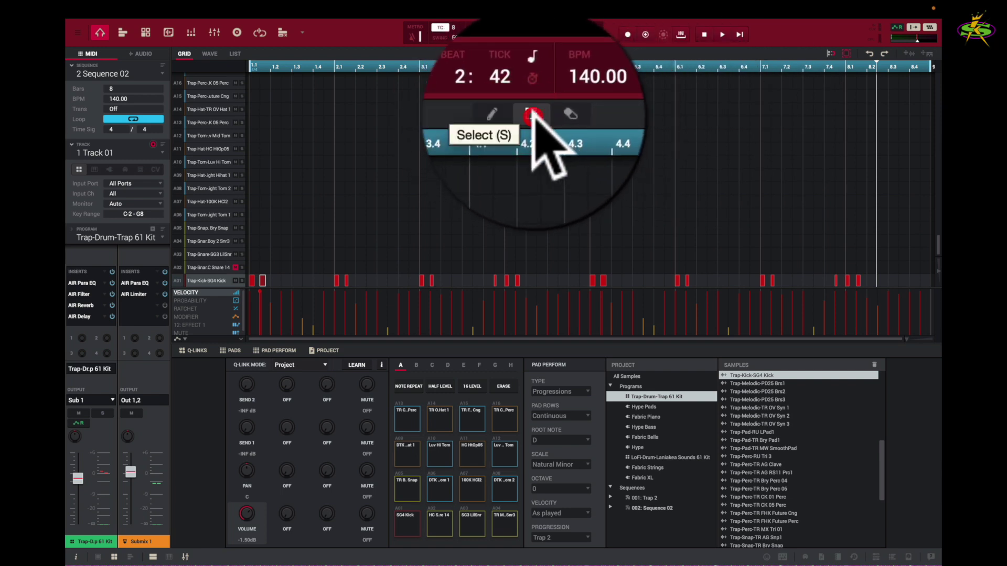
left_click(515, 53)
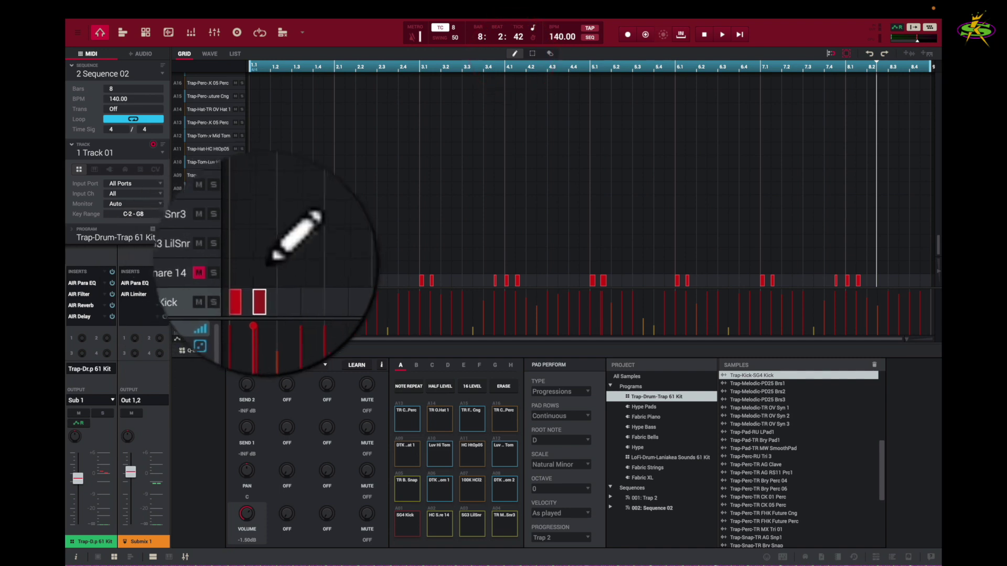
left_click_drag(259, 281, 273, 288)
key("space")
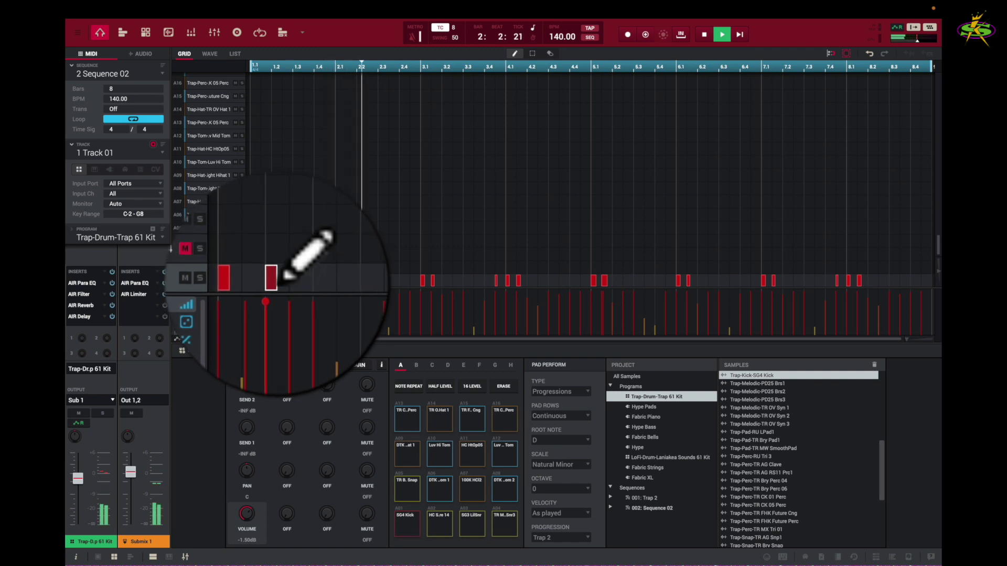
mouse_move(278, 293)
left_mouse_down()
mouse_move(279, 278)
mouse_move(264, 288)
left_mouse_up()
- Draw an eighth-note-long kick on the A01 row at beat 1.2 and stop playback
left_click(278, 286)
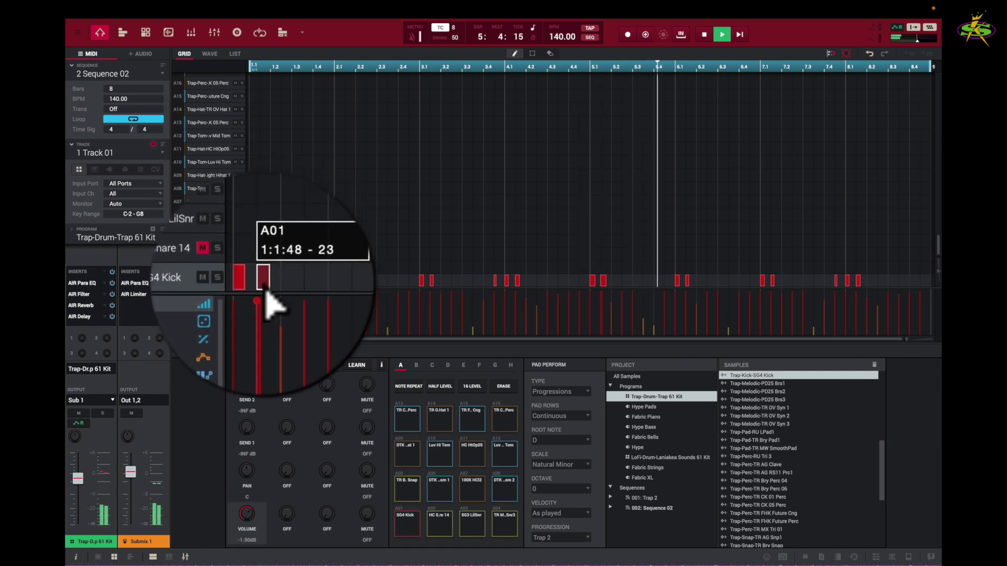
left_click(283, 282)
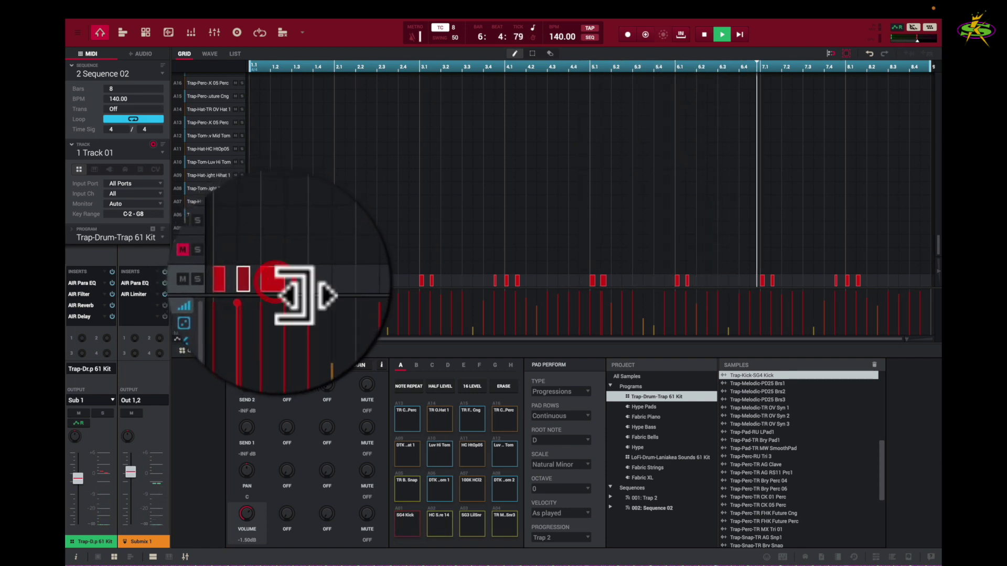
key("space")
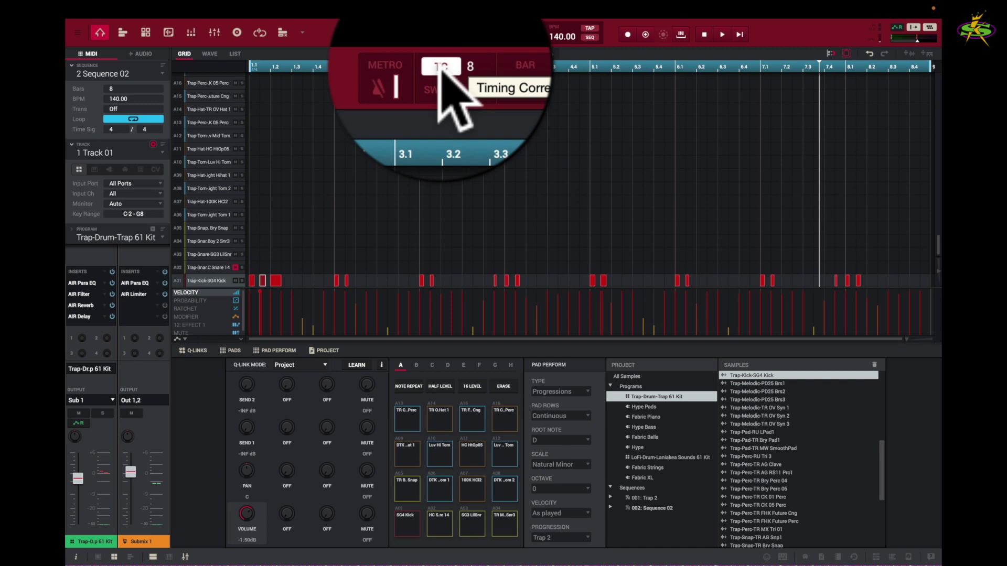
- Toggle Timing Correct off and back on, and set its division to 16
left_click(439, 34)
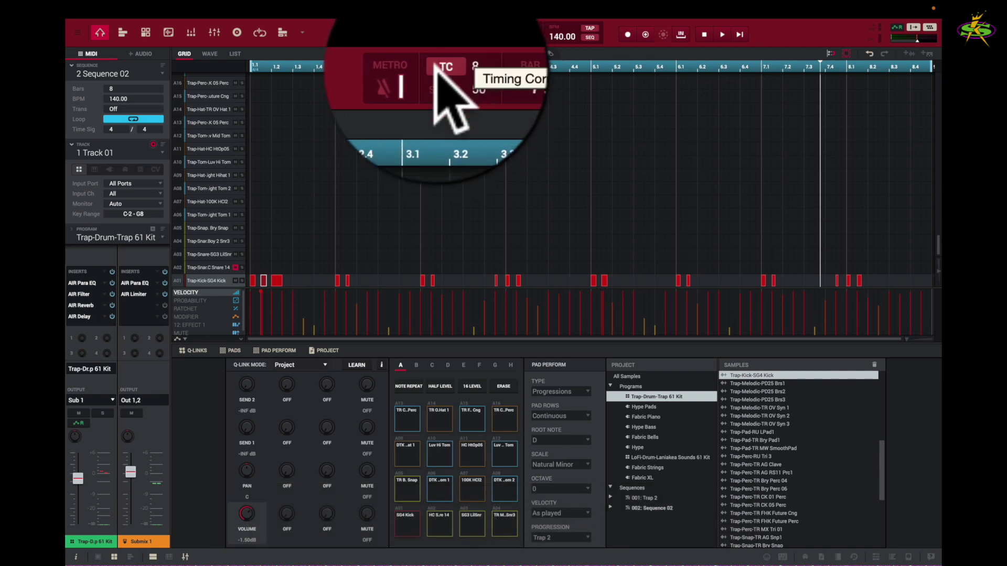
left_click(439, 33)
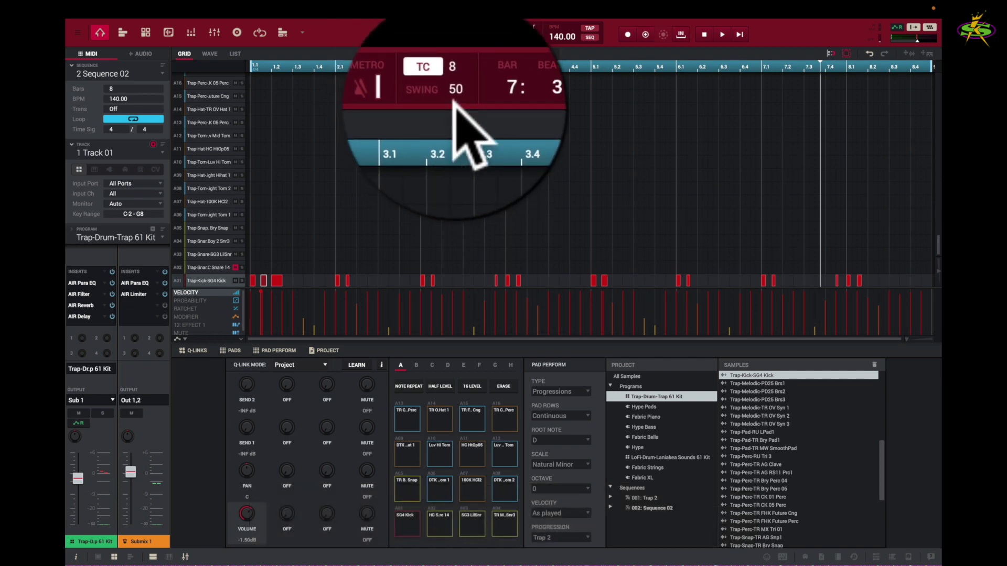
left_click(451, 65)
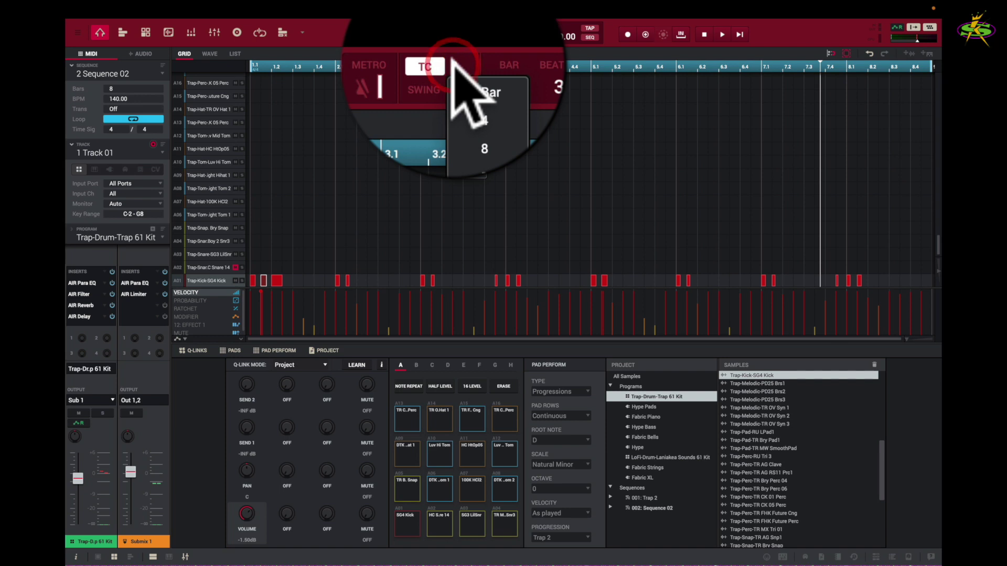
left_click(471, 76)
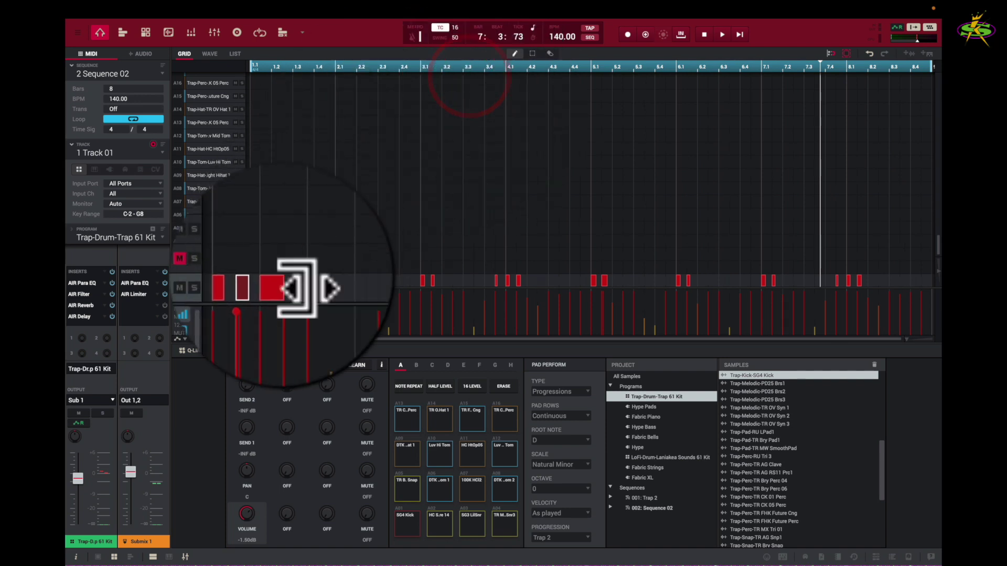
- Replace the long kick at beat 1.2 with a sixteenth-length note one sixteenth later and set its velocity to 127
left_click(279, 283)
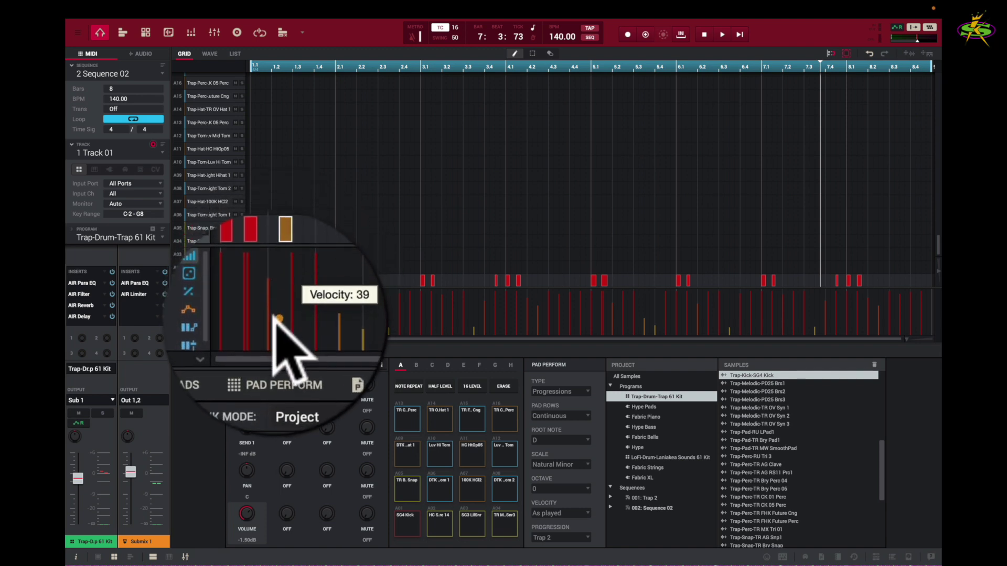
left_click_drag(275, 318, 276, 321)
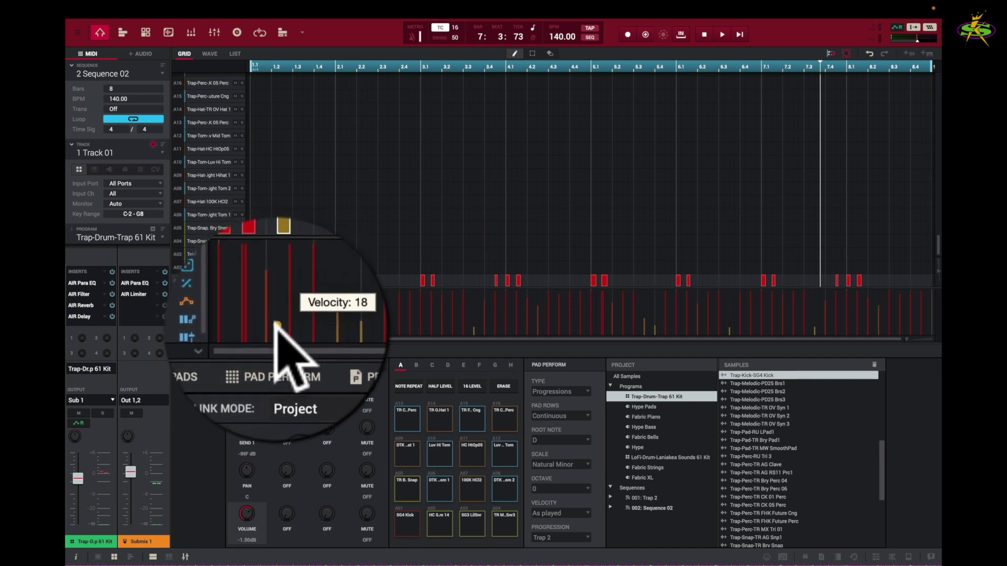
left_click_drag(277, 328, 272, 316)
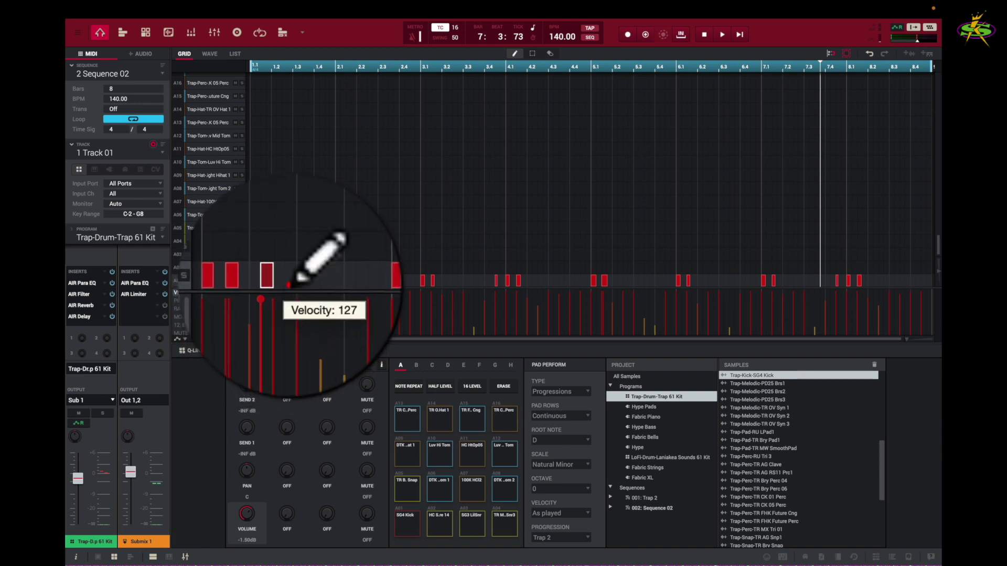
- Audition the new kick, move it one sixteenth later to midway between beats 1.2 and 1.3, and play the sequence again
key("space")
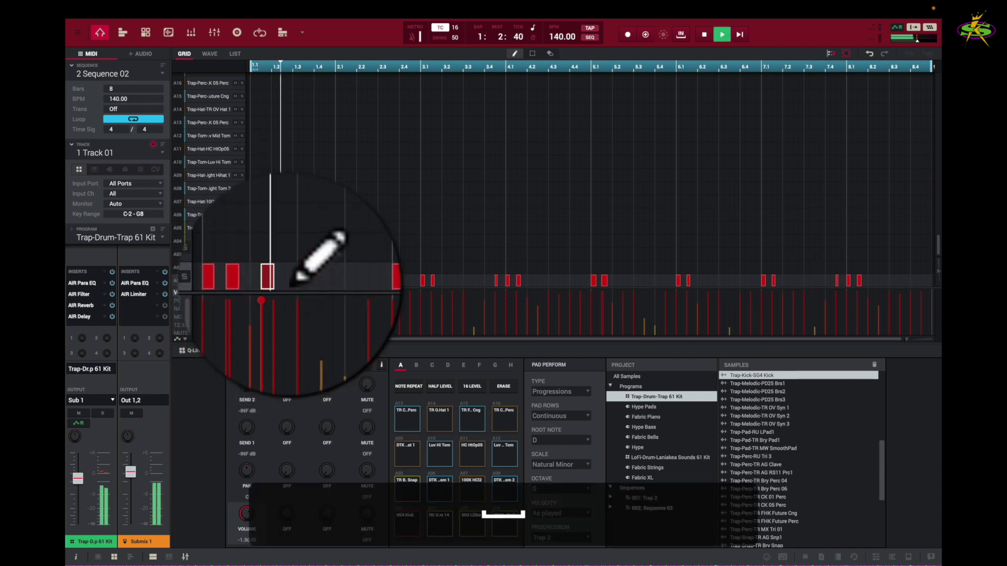
key("space")
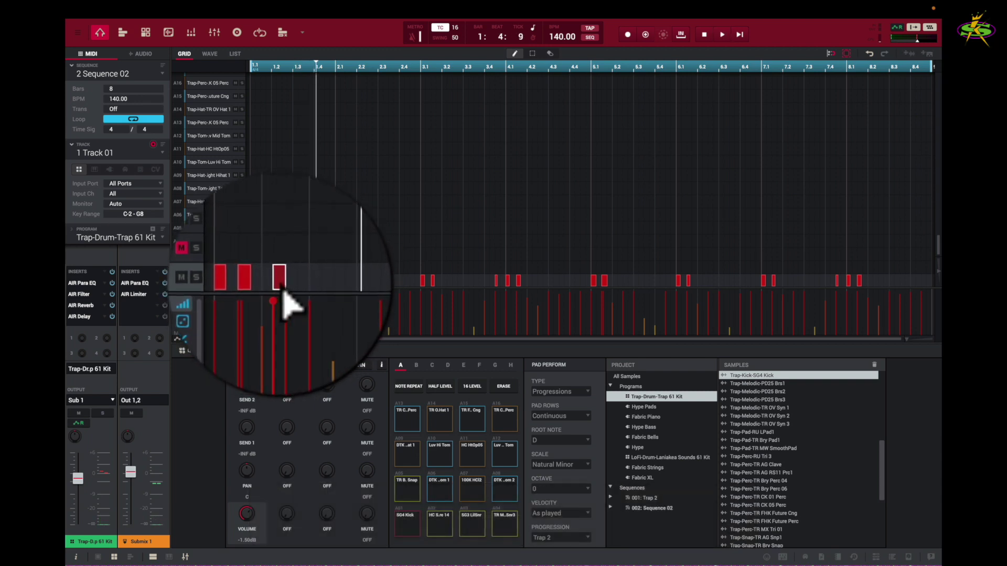
left_click_drag(281, 281, 287, 280)
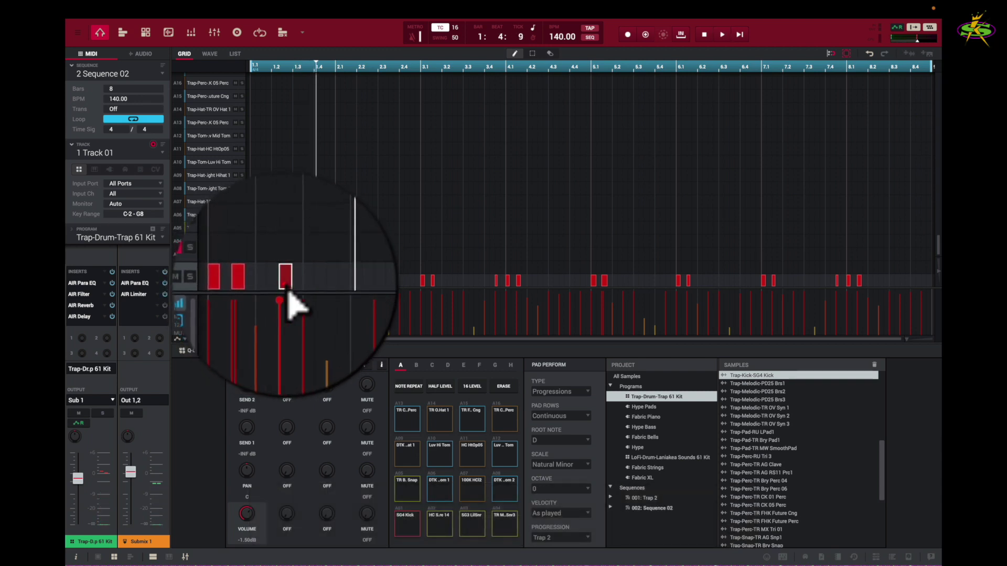
key("space")
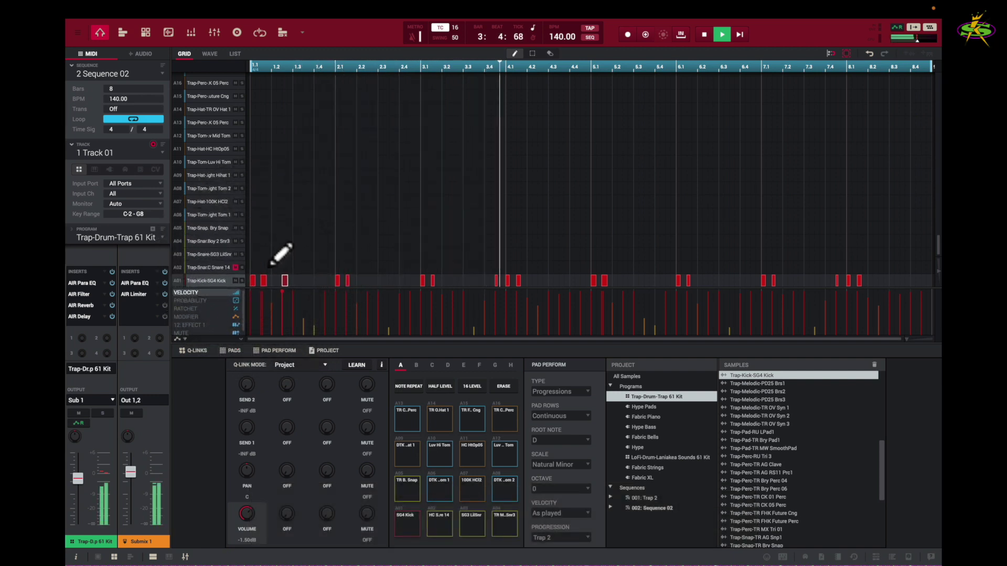
key("space")
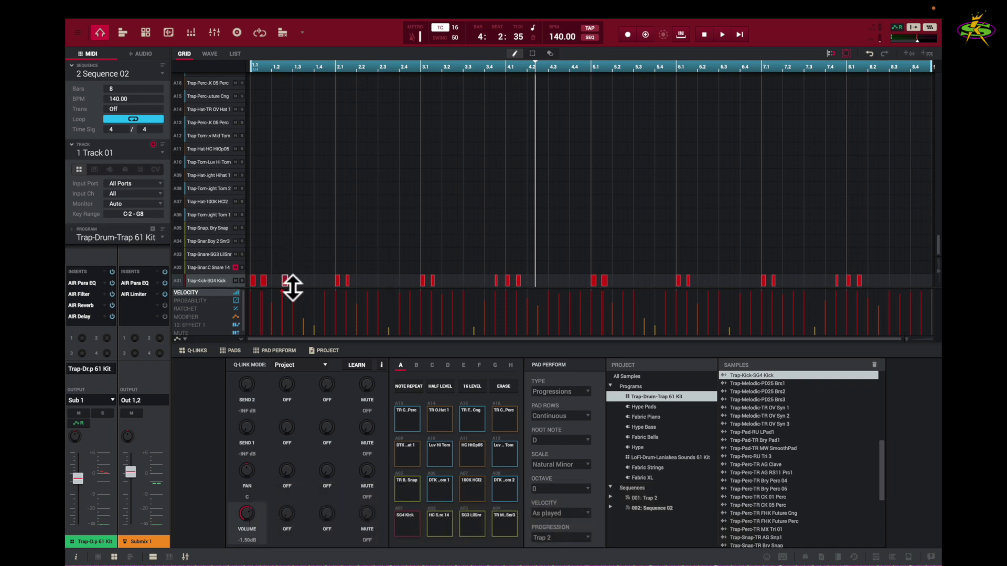